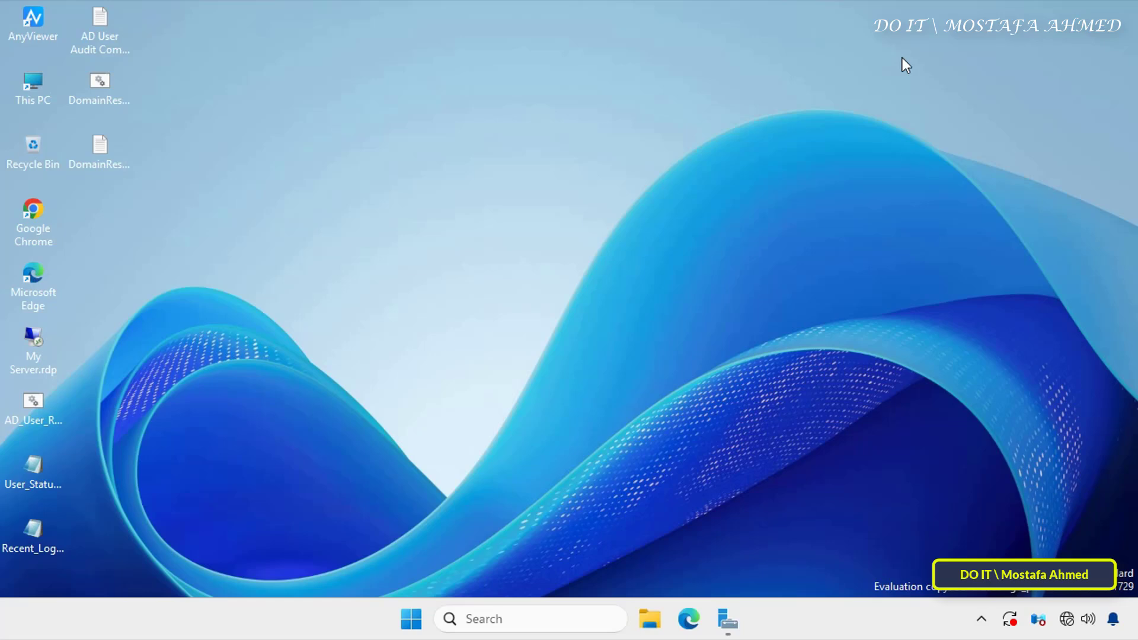
# Launch the Registry Editor by running regedit.
pyautogui.press('super+r')
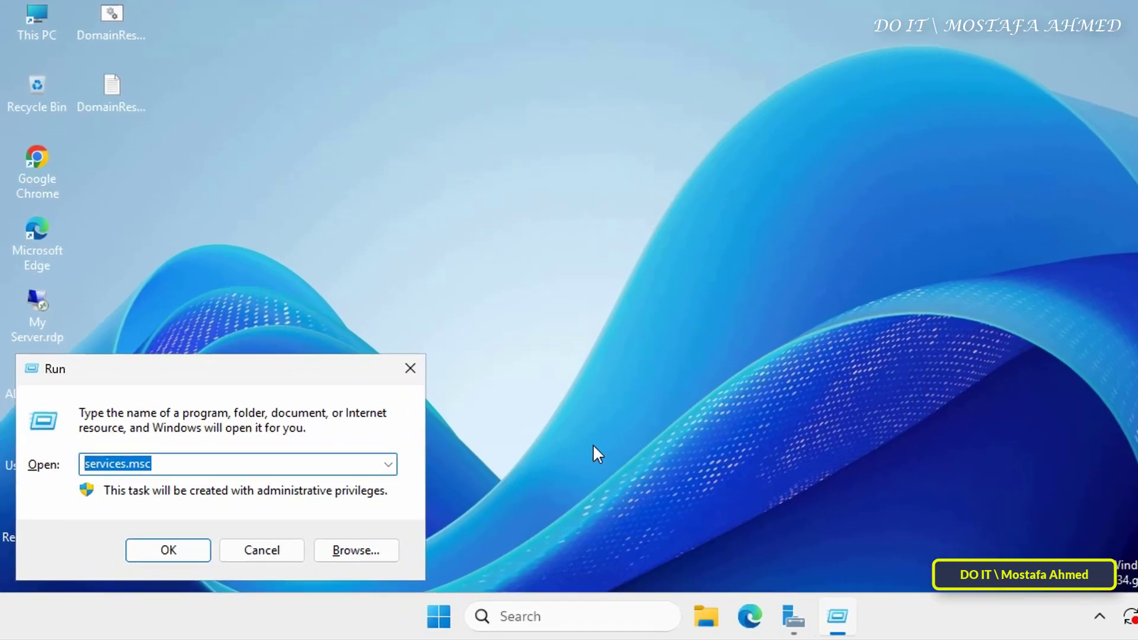
pyautogui.write('regedit')
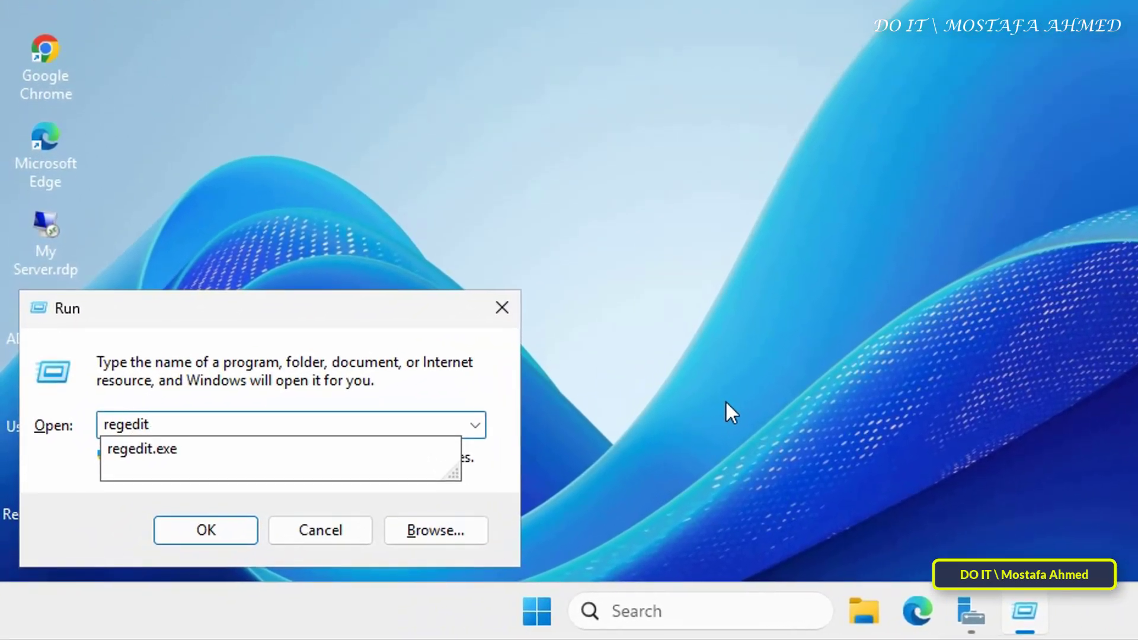
pyautogui.click(204, 533)
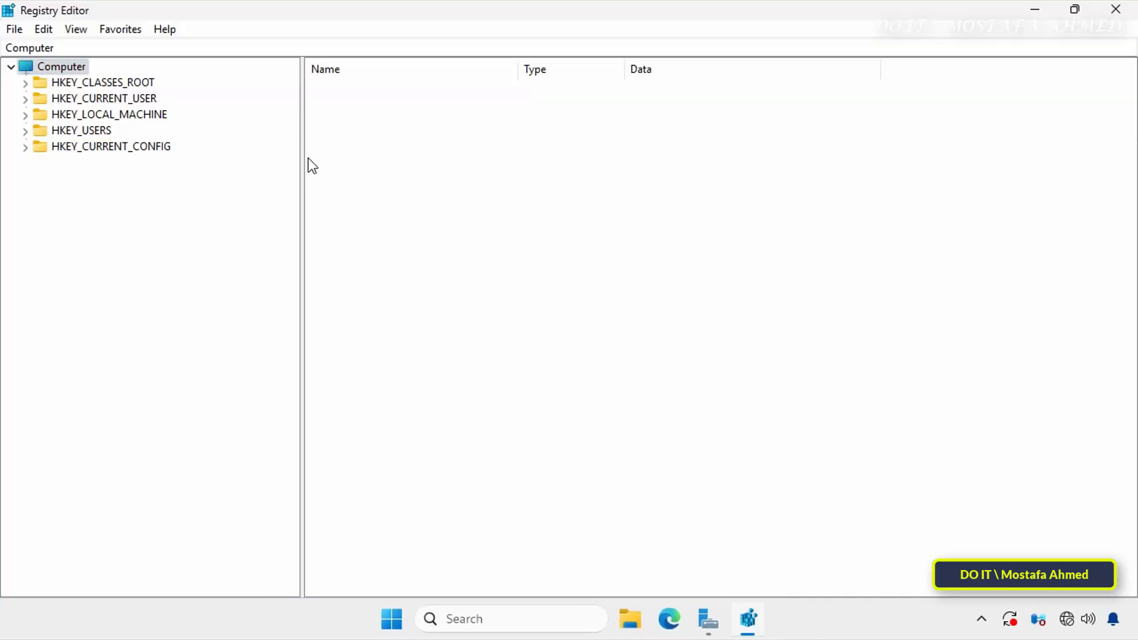
# Go to the registry key HKEY_LOCAL_MACHINE\SOFTWARE\Policies\Microsoft\Windows NT\Terminal Services.
pyautogui.doubleClick(133, 114)
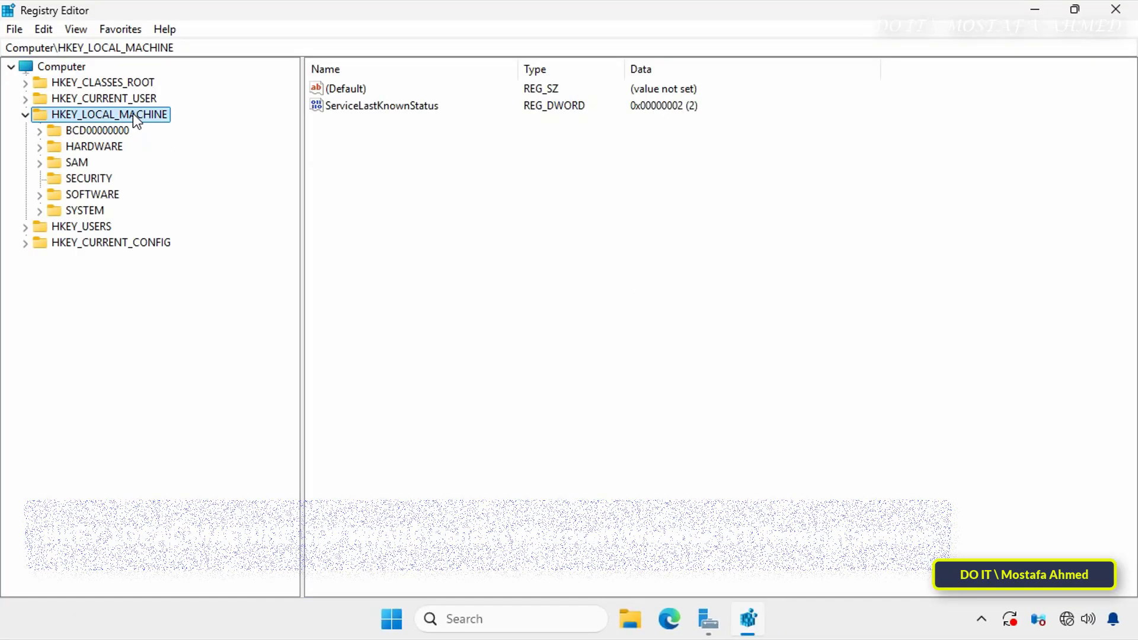
pyautogui.doubleClick(104, 194)
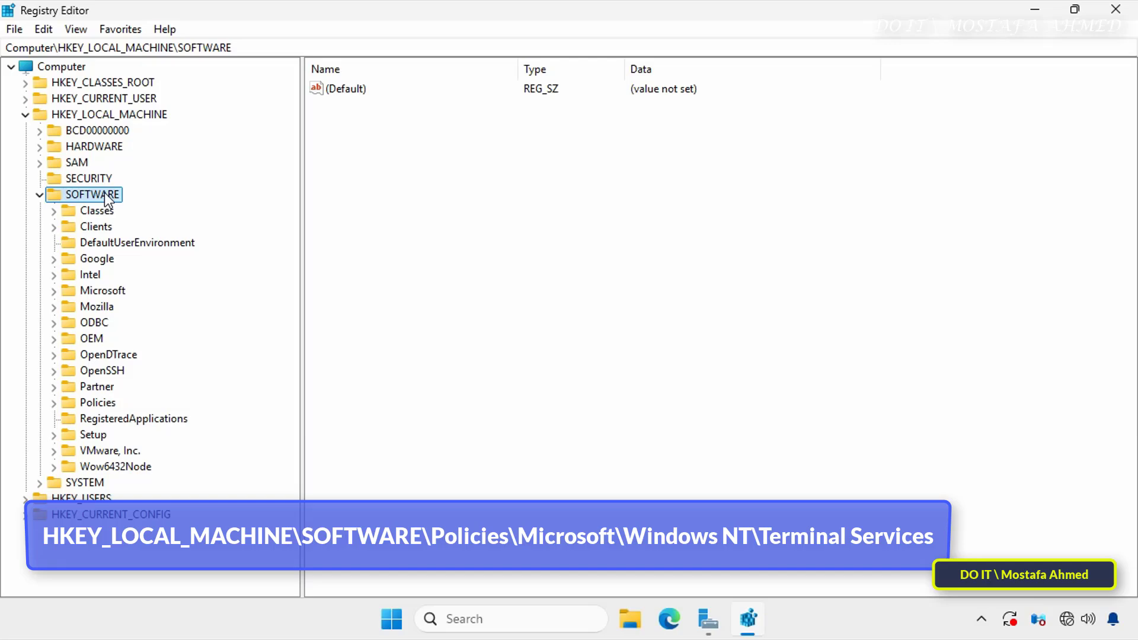
pyautogui.doubleClick(107, 403)
pyautogui.doubleClick(131, 418)
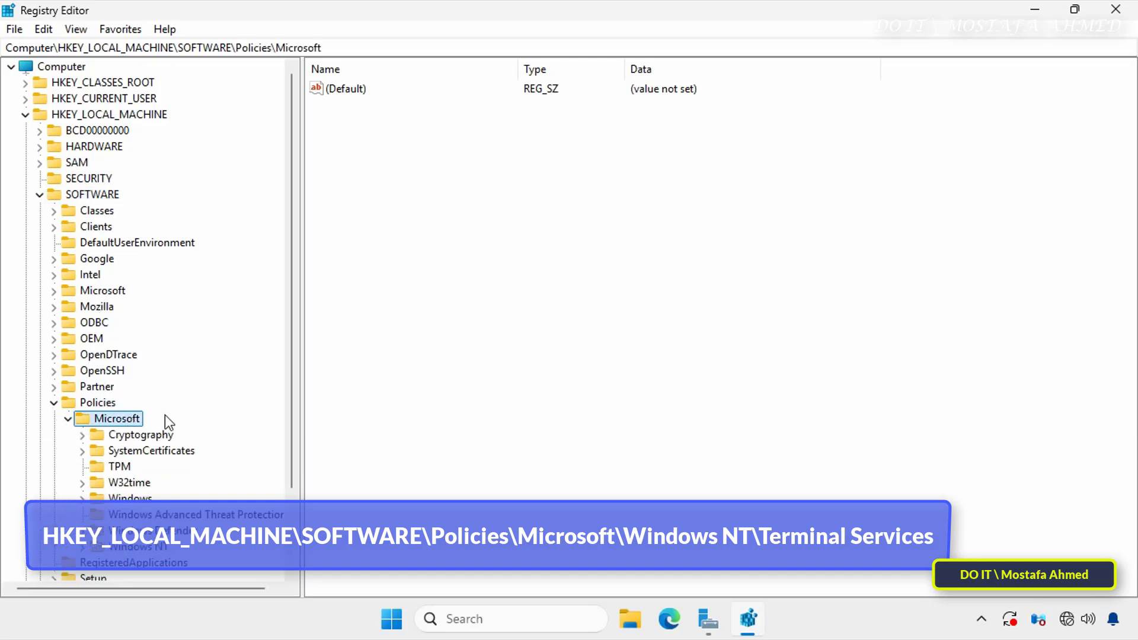
pyautogui.scroll(-2, 196, 403)
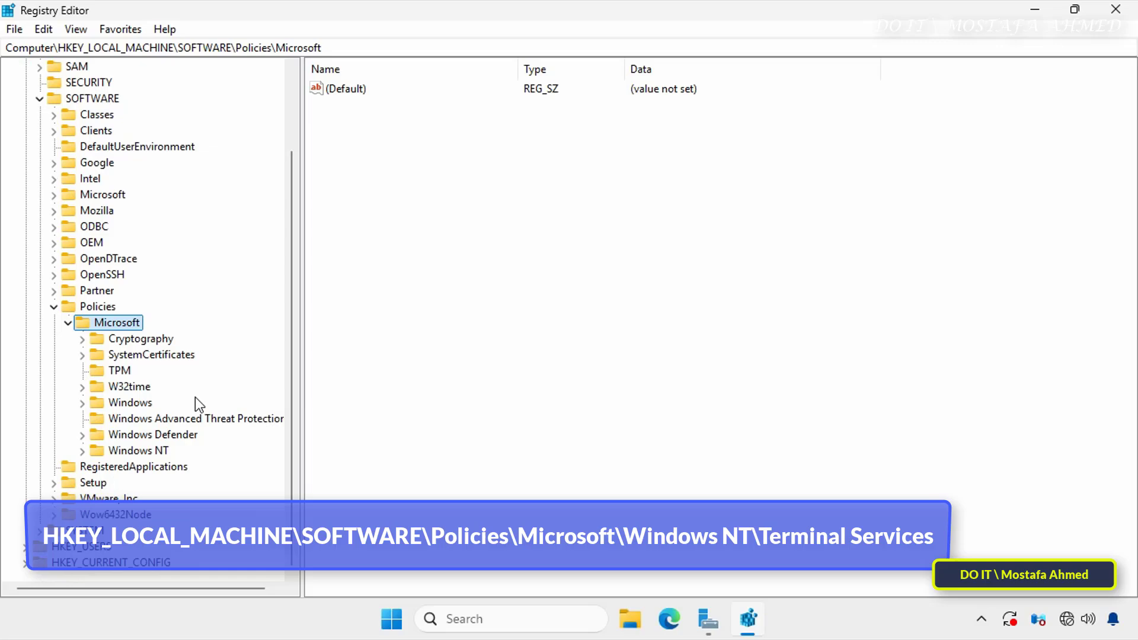
pyautogui.doubleClick(153, 451)
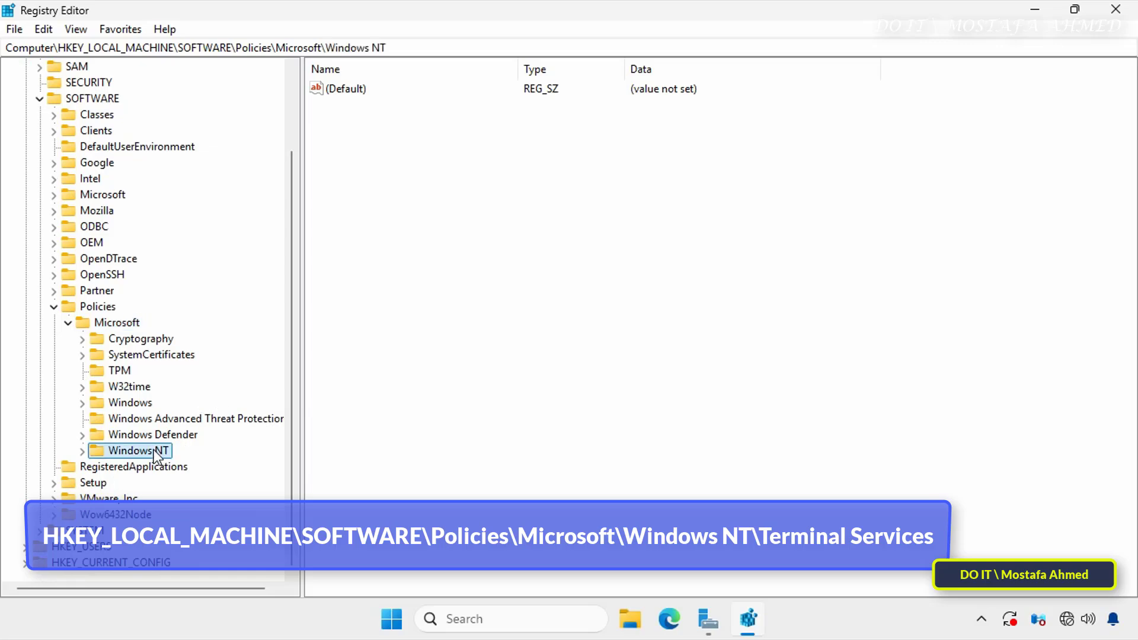
pyautogui.scroll(-1, 242, 474)
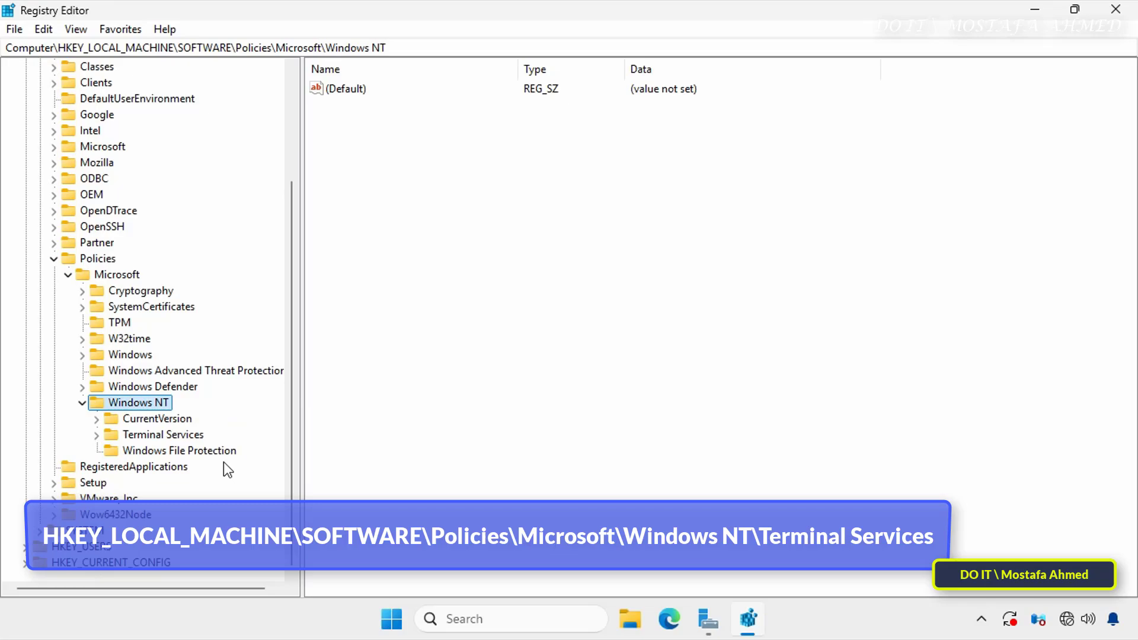
pyautogui.click(186, 436)
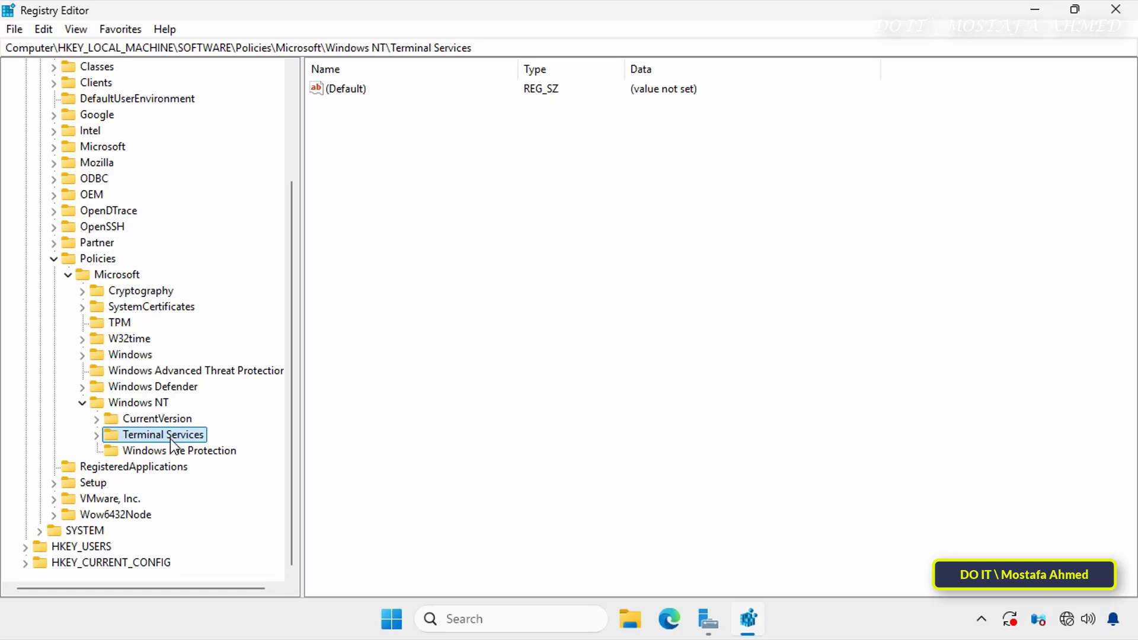
pyautogui.click(155, 405)
pyautogui.rightClick(156, 405)
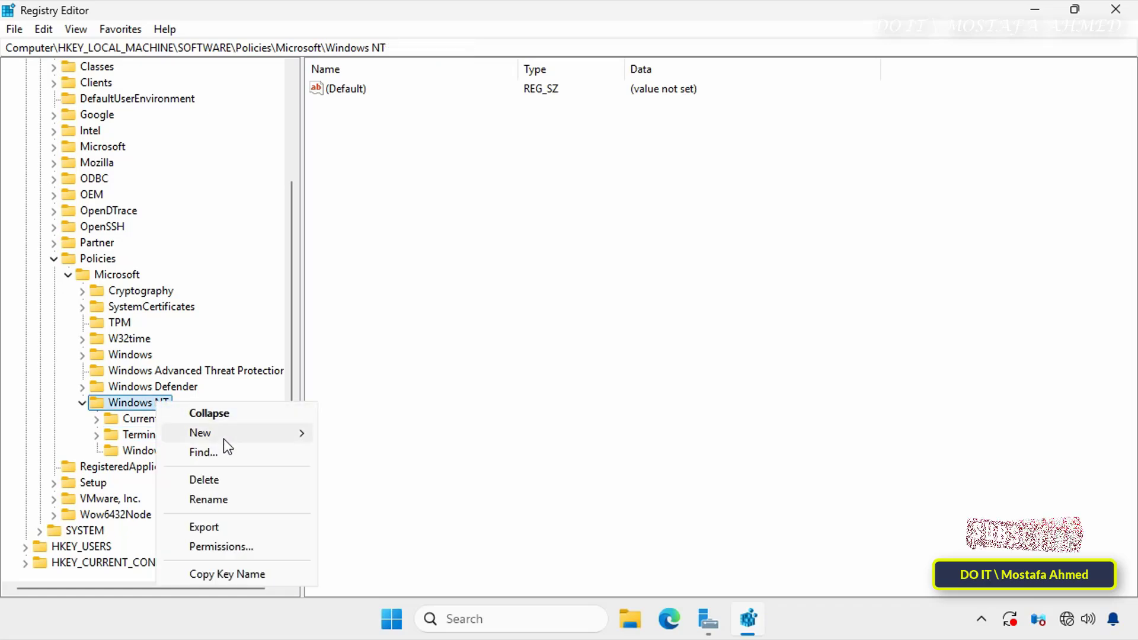
pyautogui.moveTo(305, 433)
pyautogui.click(393, 442)
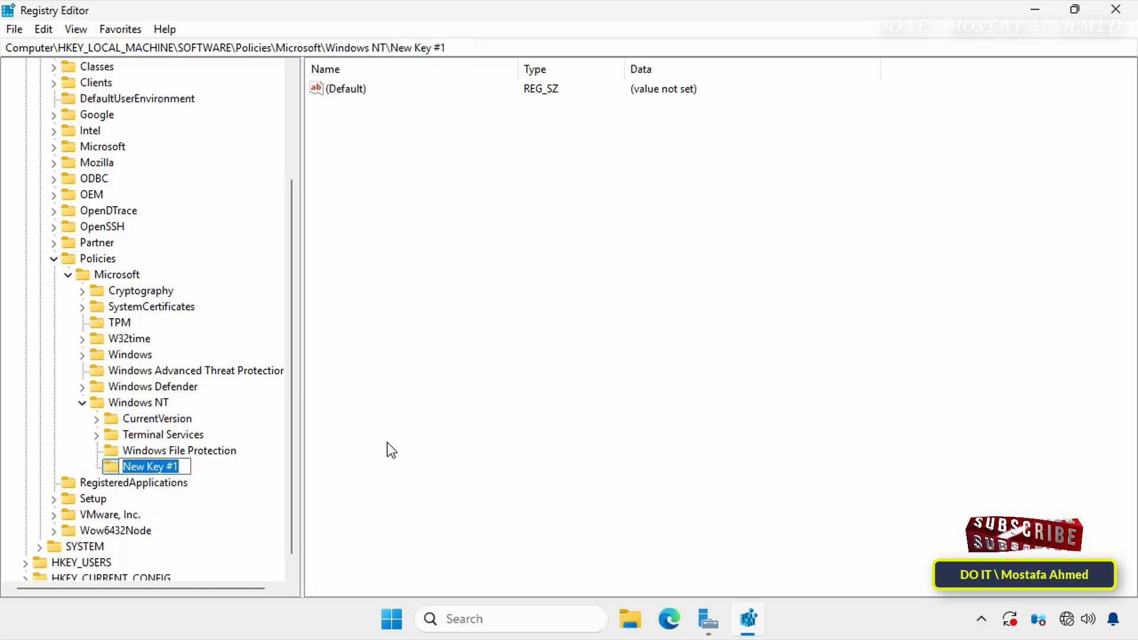
pyautogui.write('dasdasdad')
pyautogui.press('BackSpace')
pyautogui.press('BackSpace')
pyautogui.press('BackSpace')
pyautogui.press('BackSpace')
pyautogui.press('BackSpace')
pyautogui.press('BackSpace')
pyautogui.press('BackSpace')
pyautogui.press('BackSpace')
pyautogui.press('BackSpace')
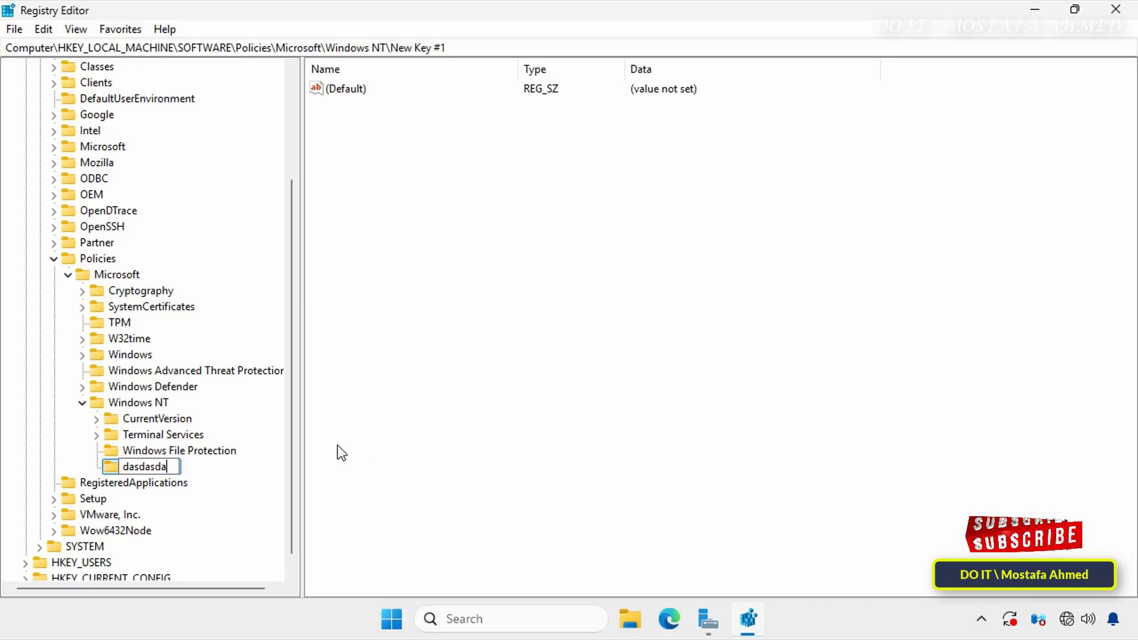
pyautogui.press('Return')
pyautogui.rightClick(174, 466)
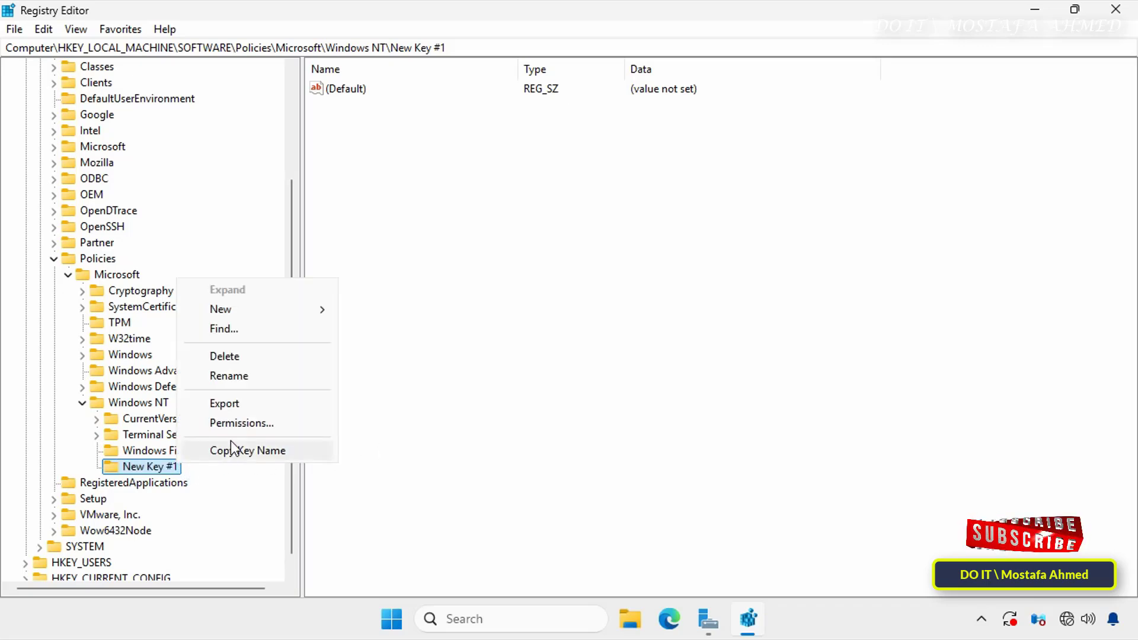
pyautogui.click(247, 356)
pyautogui.click(662, 306)
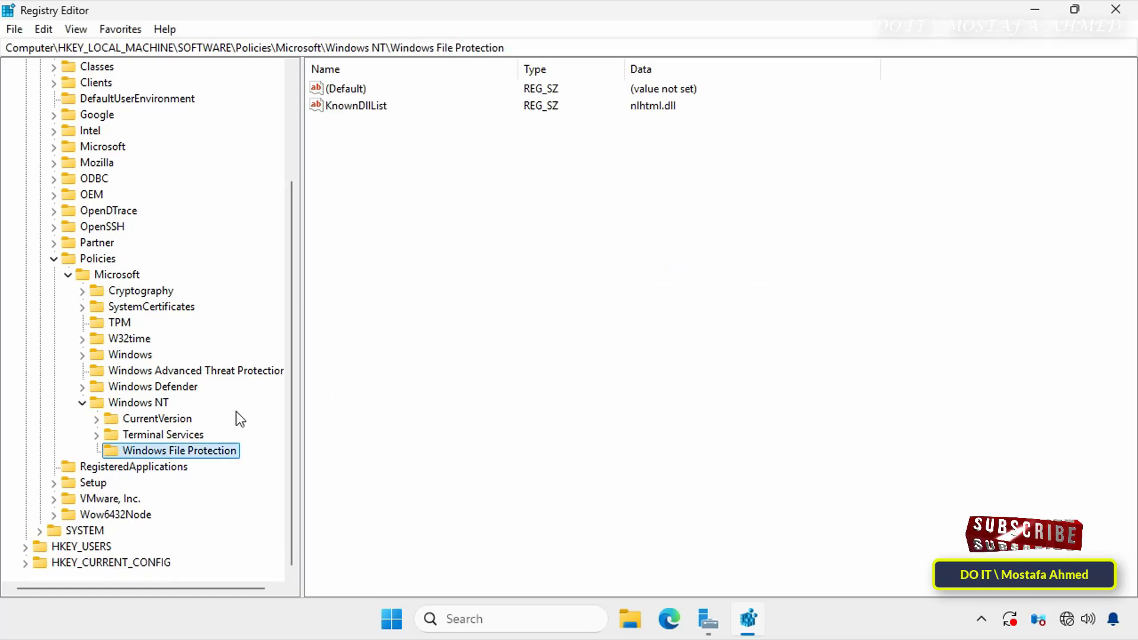
# Create a DWORD (32-bit) value named MaxDisconnectionTime in the Terminal Services key.
pyautogui.click(189, 435)
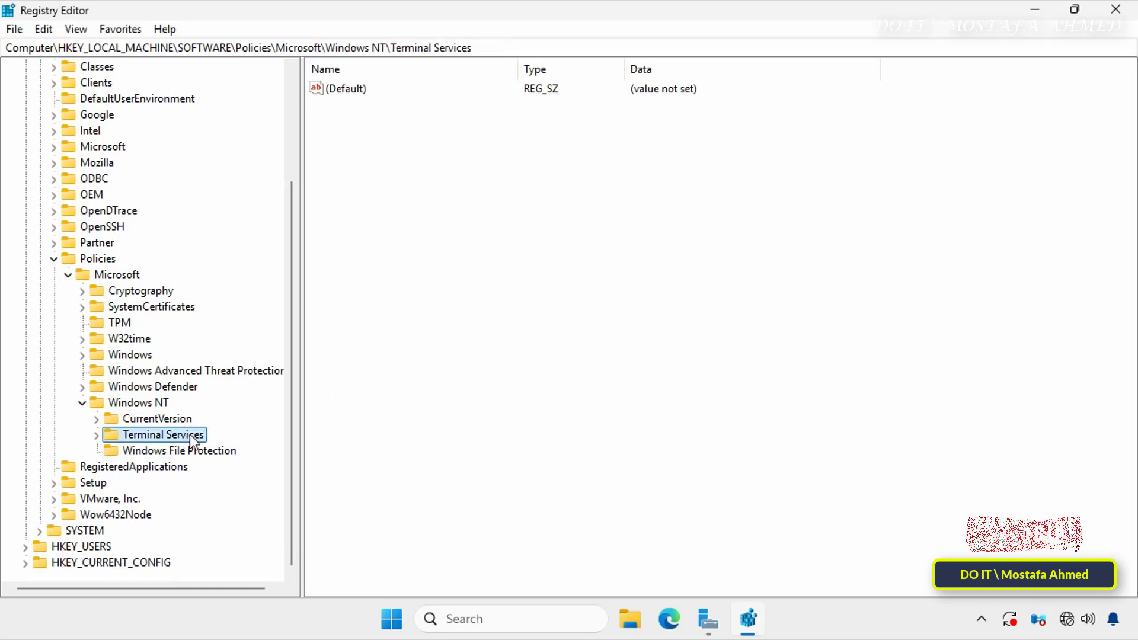
pyautogui.rightClick(593, 194)
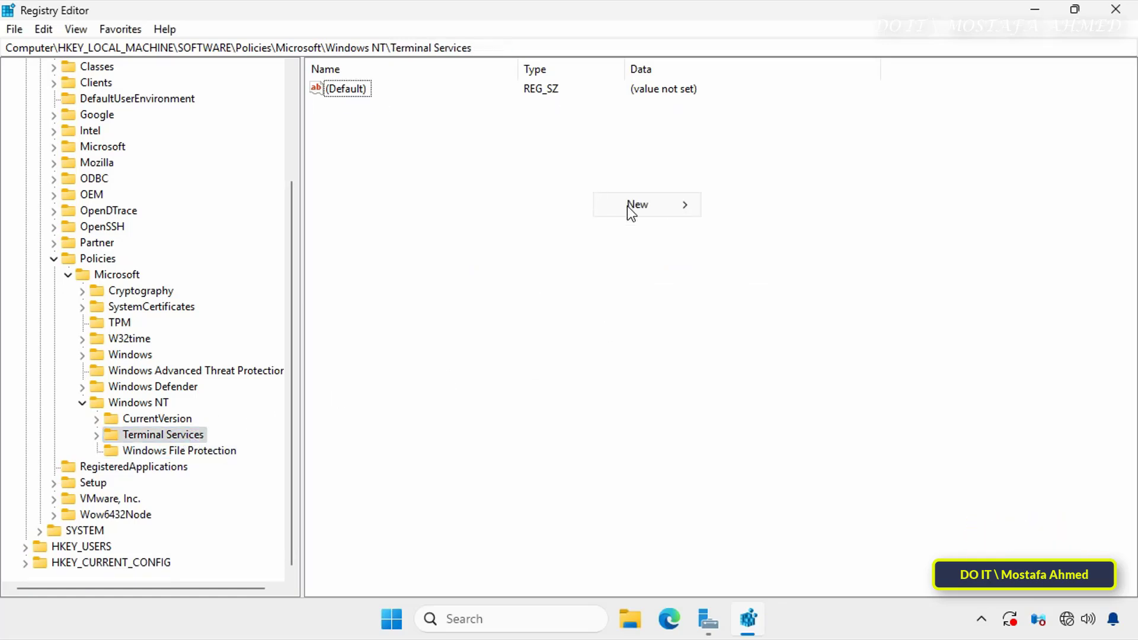
pyautogui.moveTo(637, 212)
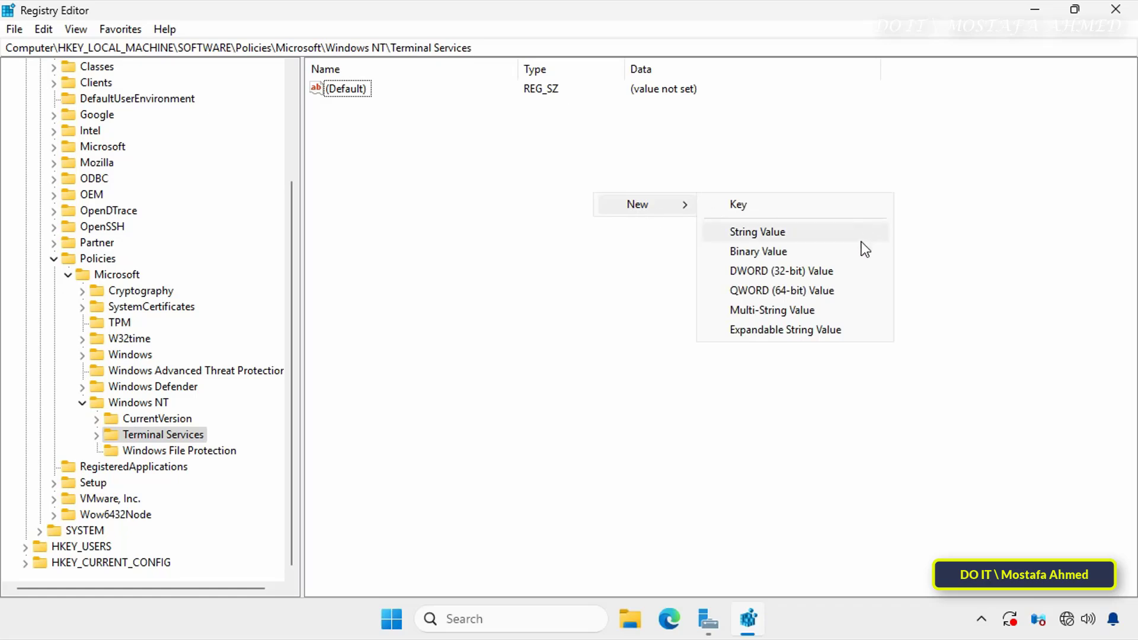
pyautogui.click(811, 271)
pyautogui.write('M')
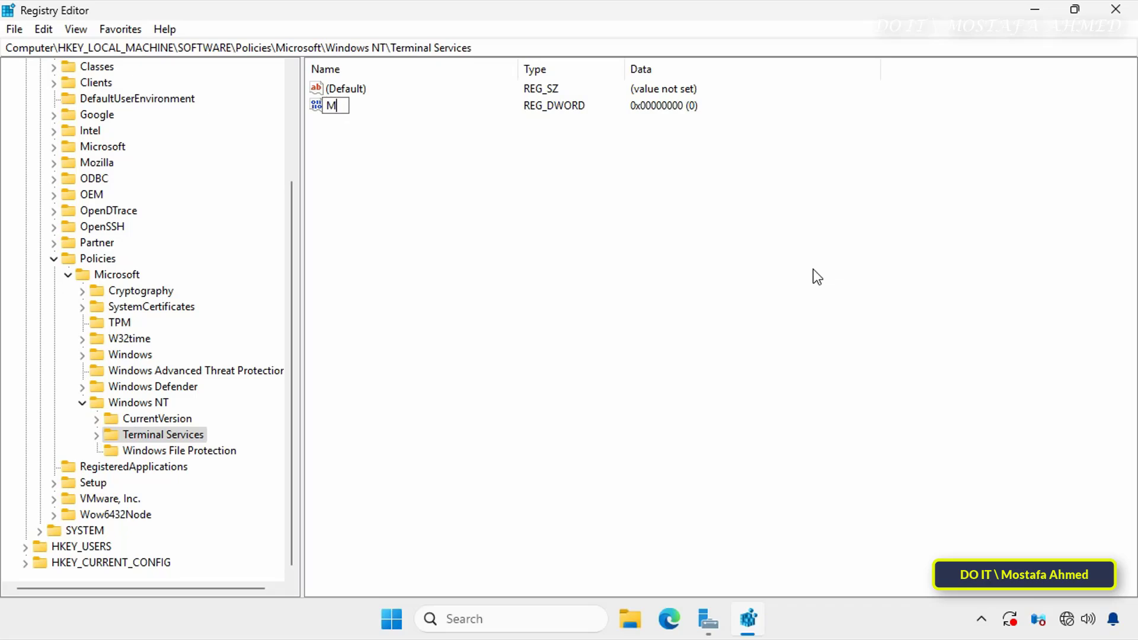
pyautogui.write('axDisconnectionTime')
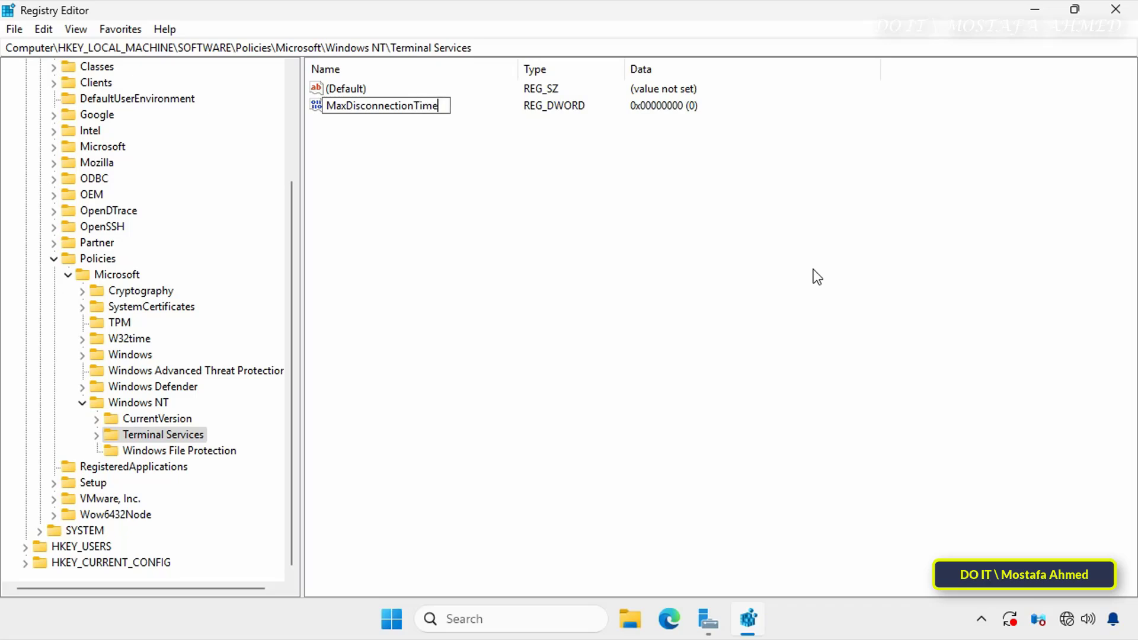
pyautogui.press('Return')
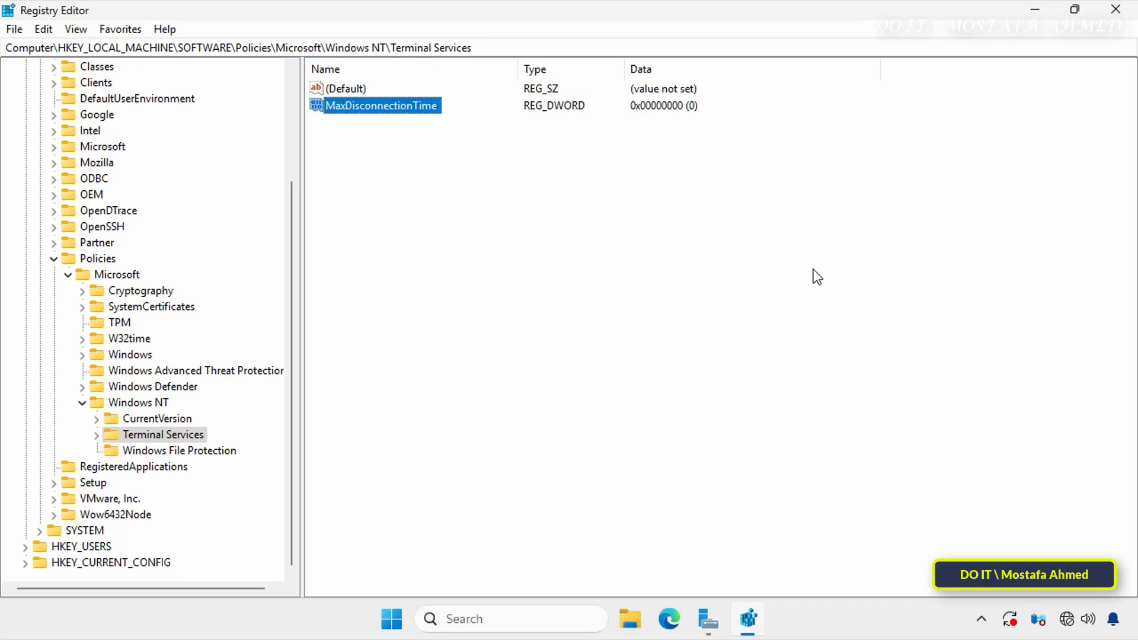
# Add a second DWORD (32-bit) value named MaxIdleTime to the Terminal Services key.
pyautogui.rightClick(546, 179)
pyautogui.moveTo(590, 189)
pyautogui.click(735, 257)
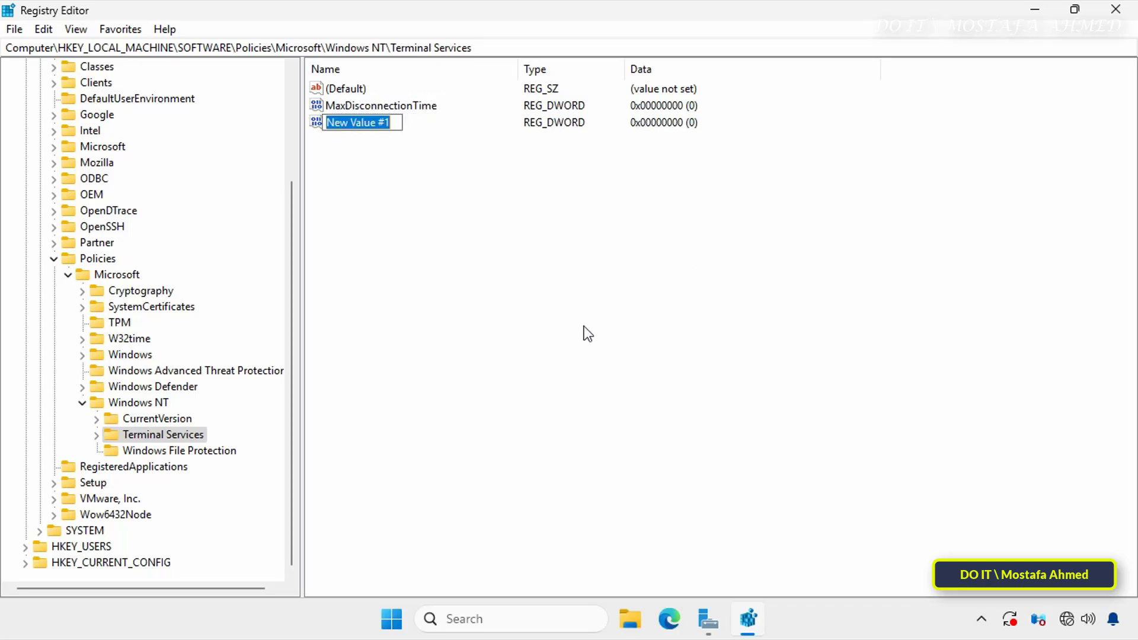
pyautogui.write('MaxId')
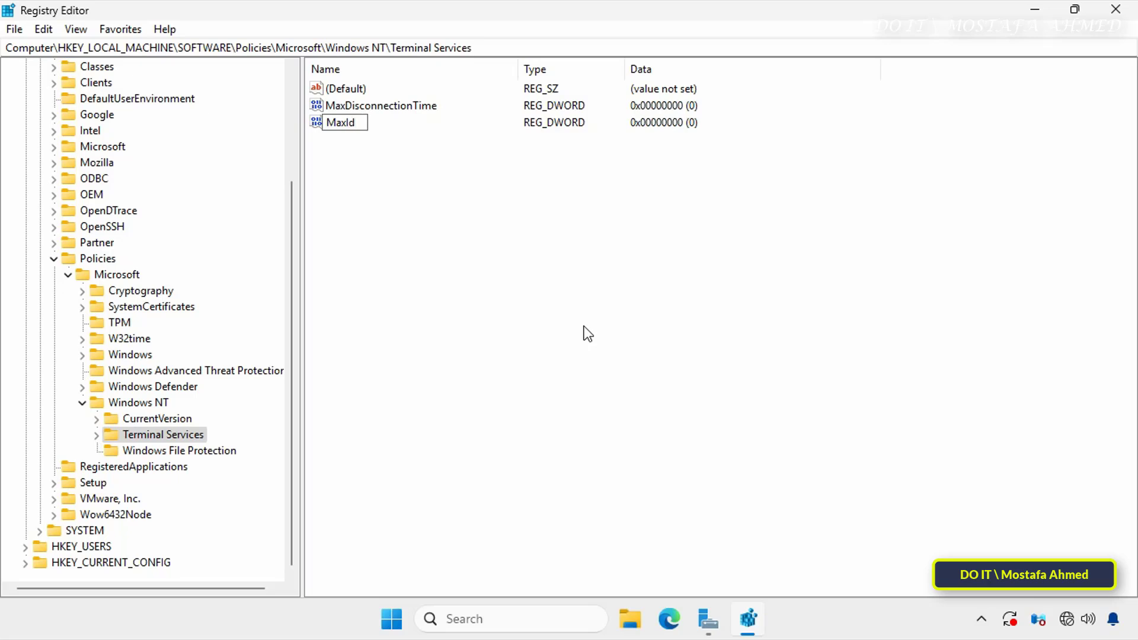
pyautogui.write('leTime')
pyautogui.press('Return')
# Add a third DWORD (32-bit) value named MaxConnectionTime to the Terminal Services key.
pyautogui.rightClick(542, 218)
pyautogui.moveTo(569, 230)
pyautogui.click(658, 296)
pyautogui.write('Max')
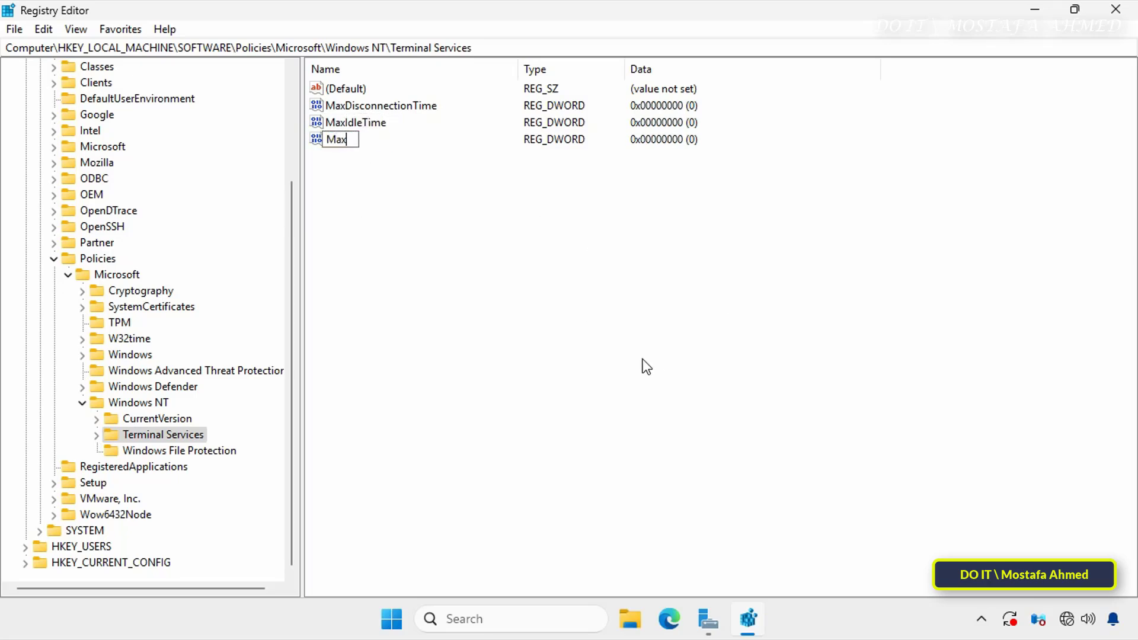
pyautogui.write('ConnectionTime')
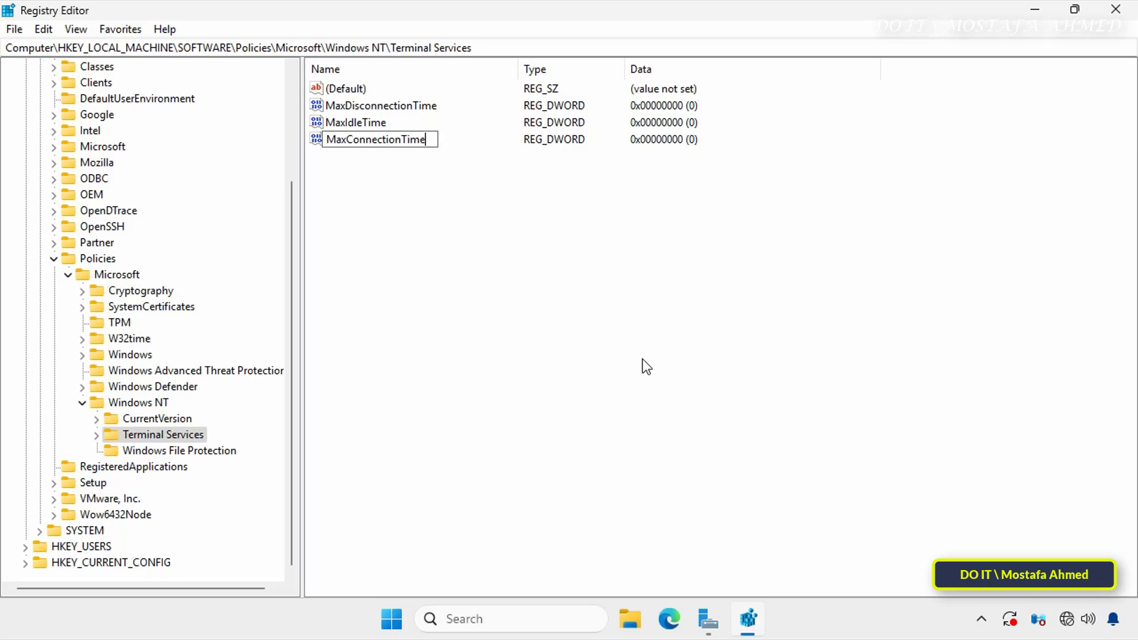
pyautogui.press('Return')
# Open the MaxDisconnectionTime value for editing and switch its base to Decimal.
pyautogui.click(432, 109)
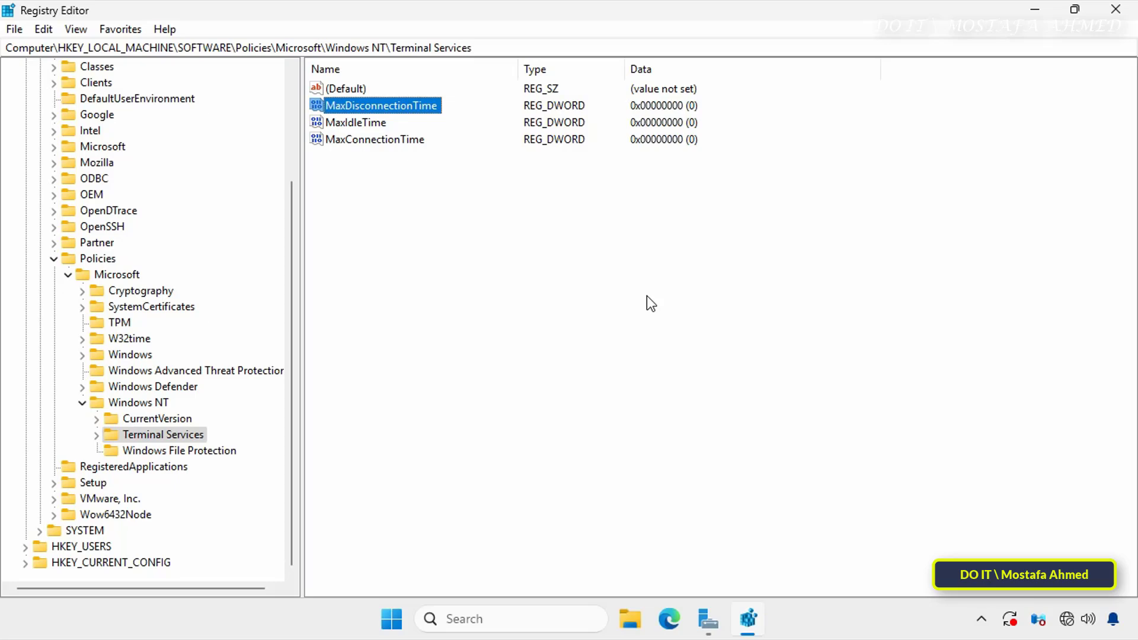
pyautogui.doubleClick(425, 111)
pyautogui.moveTo(279, 87); pyautogui.dragTo(764, 133)
pyautogui.click(728, 242)
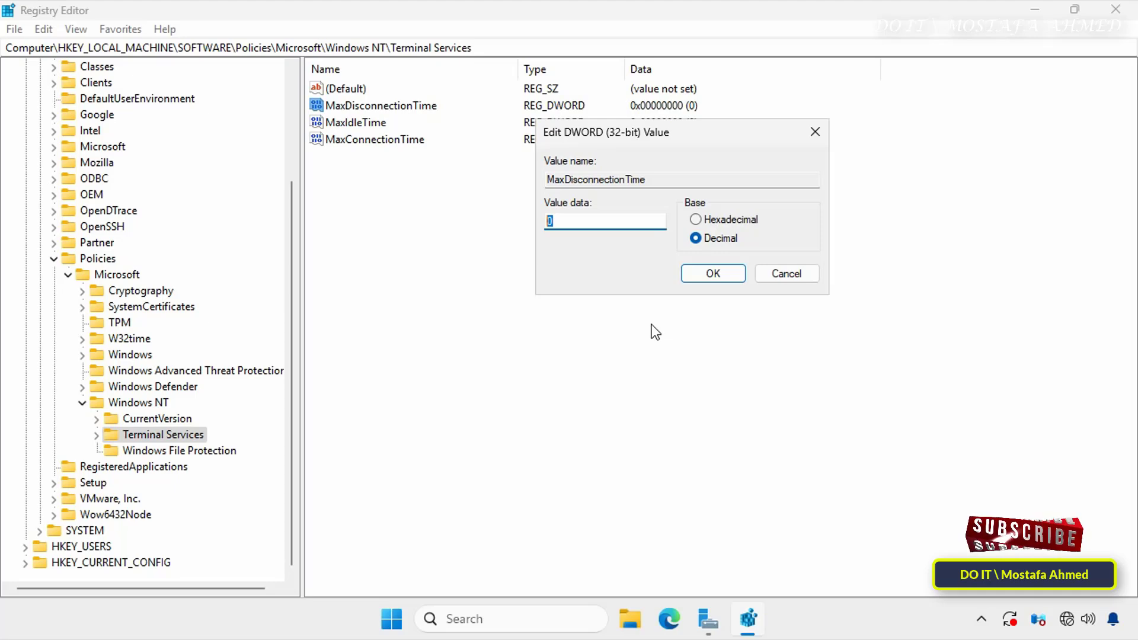
pyautogui.write('60000')
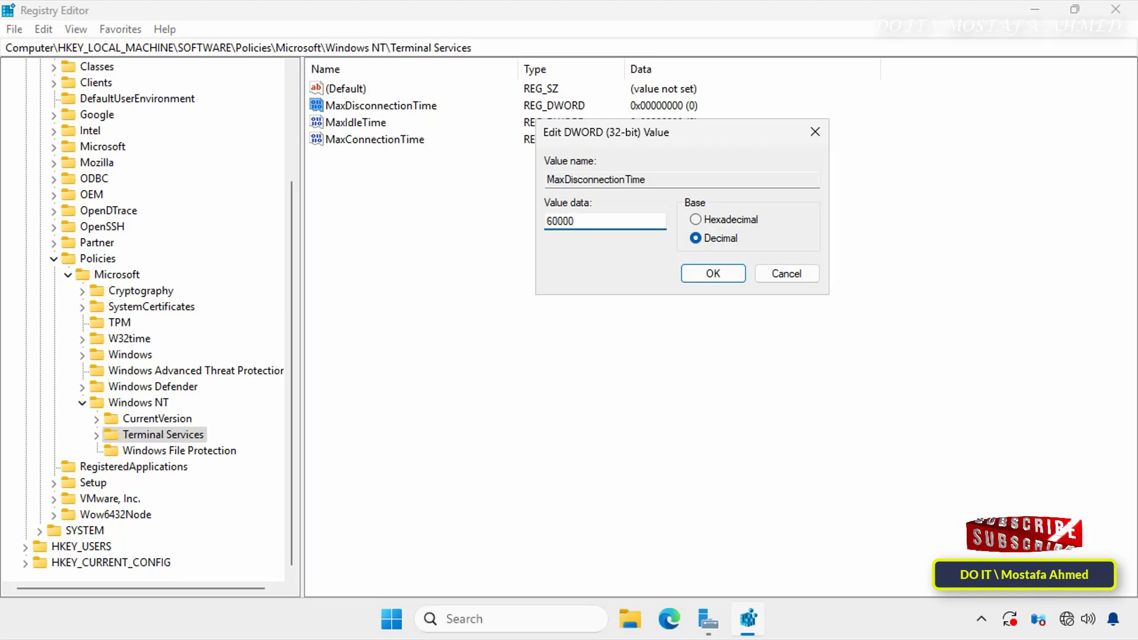
pyautogui.press('BackSpace')
pyautogui.press('BackSpace')
pyautogui.press('BackSpace')
pyautogui.press('BackSpace')
pyautogui.press('BackSpace')
pyautogui.write('90000')
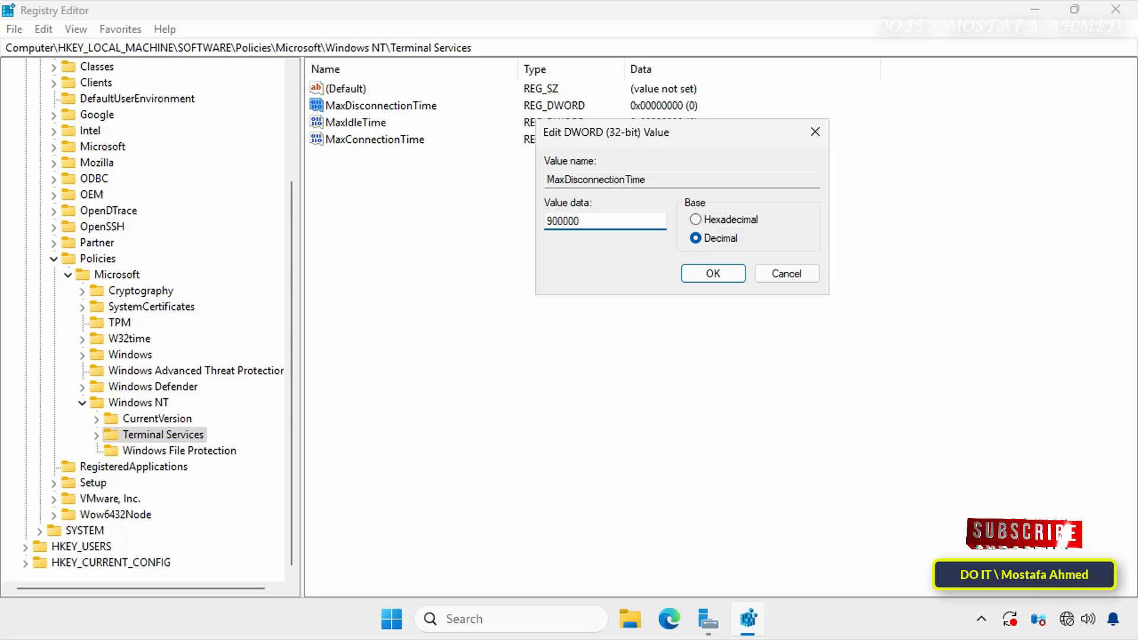
pyautogui.press('BackSpace')
pyautogui.press('BackSpace')
pyautogui.press('BackSpace')
pyautogui.press('BackSpace')
pyautogui.press('BackSpace')
pyautogui.write('3')
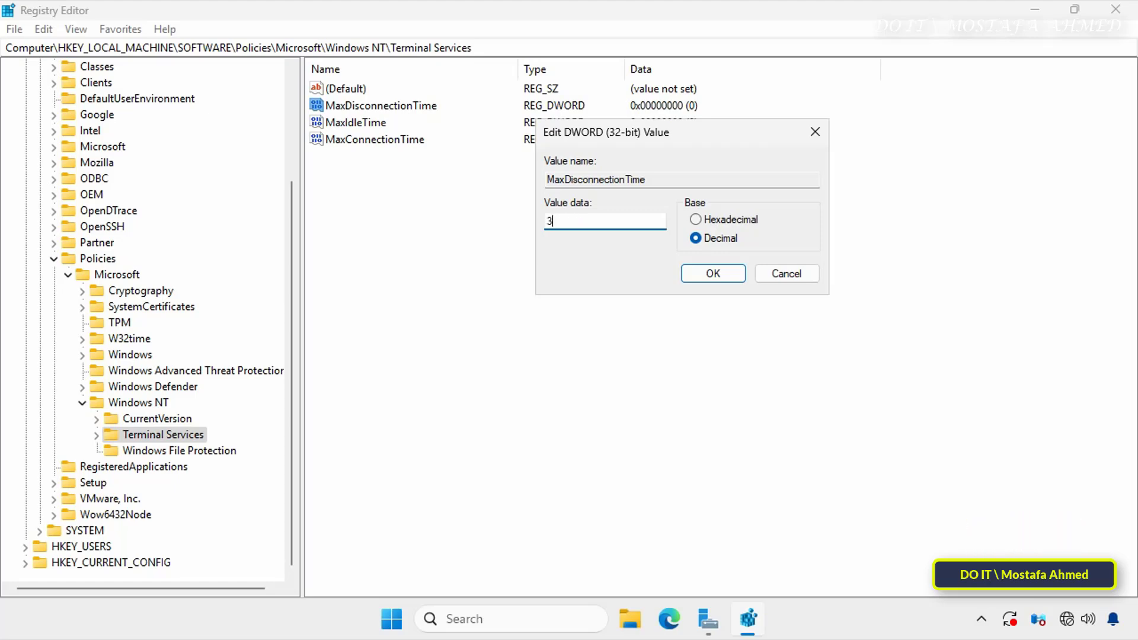
pyautogui.write('600000')
pyautogui.press('BackSpace')
pyautogui.press('BackSpace')
pyautogui.press('BackSpace')
pyautogui.press('BackSpace')
pyautogui.press('BackSpace')
pyautogui.press('BackSpace')
pyautogui.press('BackSpace')
pyautogui.write('24')
pyautogui.press('BackSpace')
pyautogui.press('BackSpace')
pyautogui.write('86400000')
# Set the value data of MaxDisconnectionTime to 900000 and save it.
pyautogui.moveTo(590, 221); pyautogui.dragTo(528, 229)
pyautogui.write('900000')
pyautogui.click(719, 277)
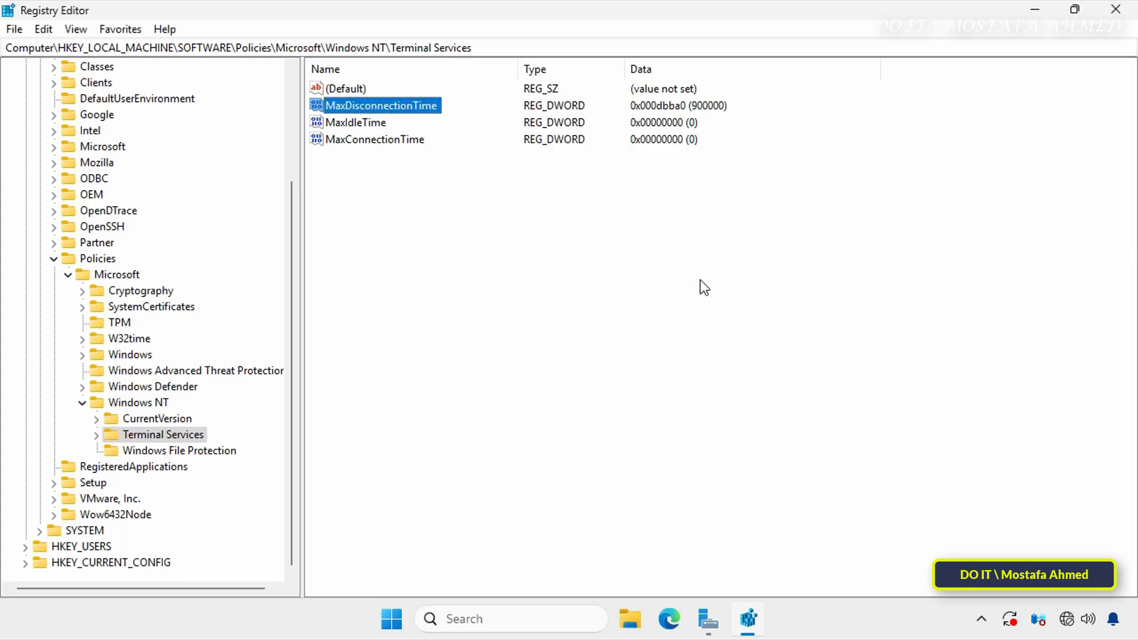
# Set both the MaxIdleTime and MaxConnectionTime values to decimal 3600000 and close the Registry Editor.
pyautogui.click(378, 124)
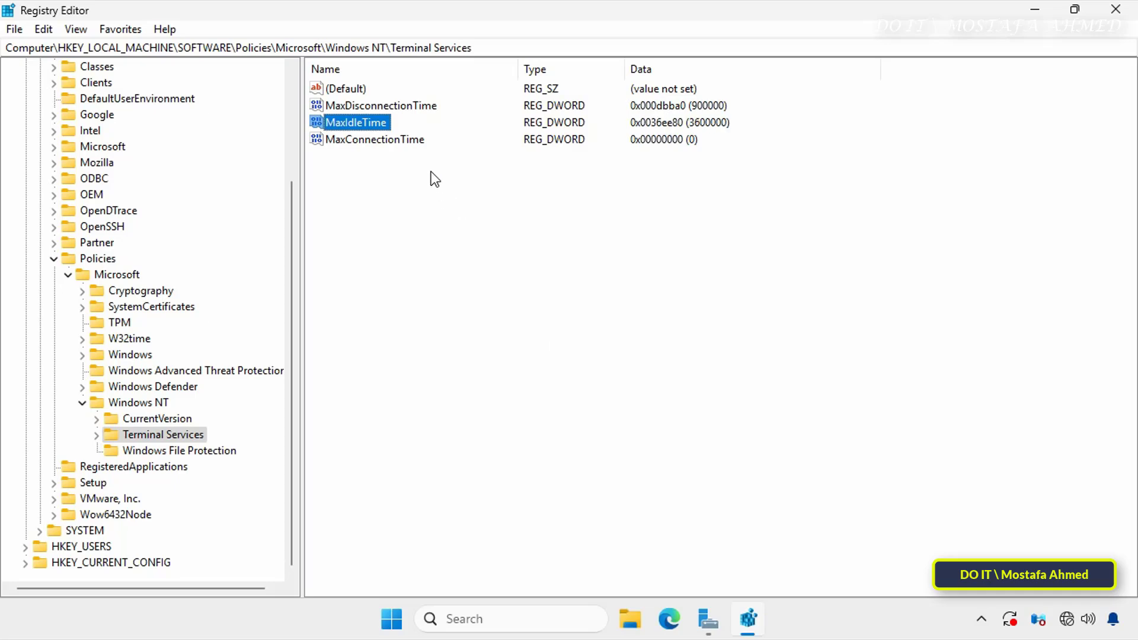
pyautogui.click(399, 143)
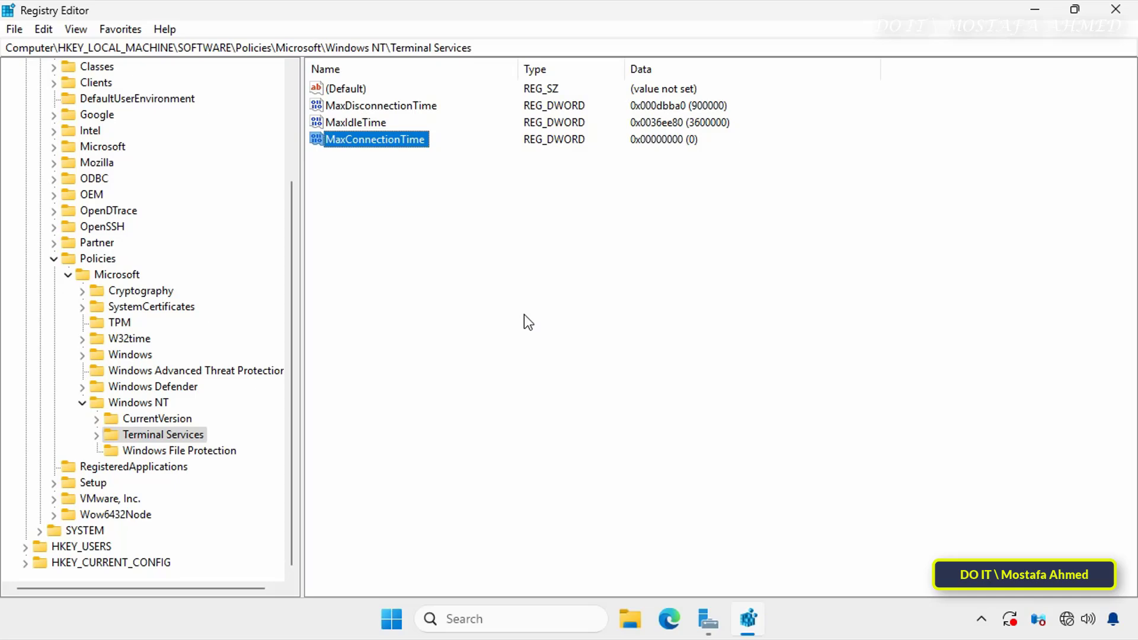
pyautogui.click(627, 371)
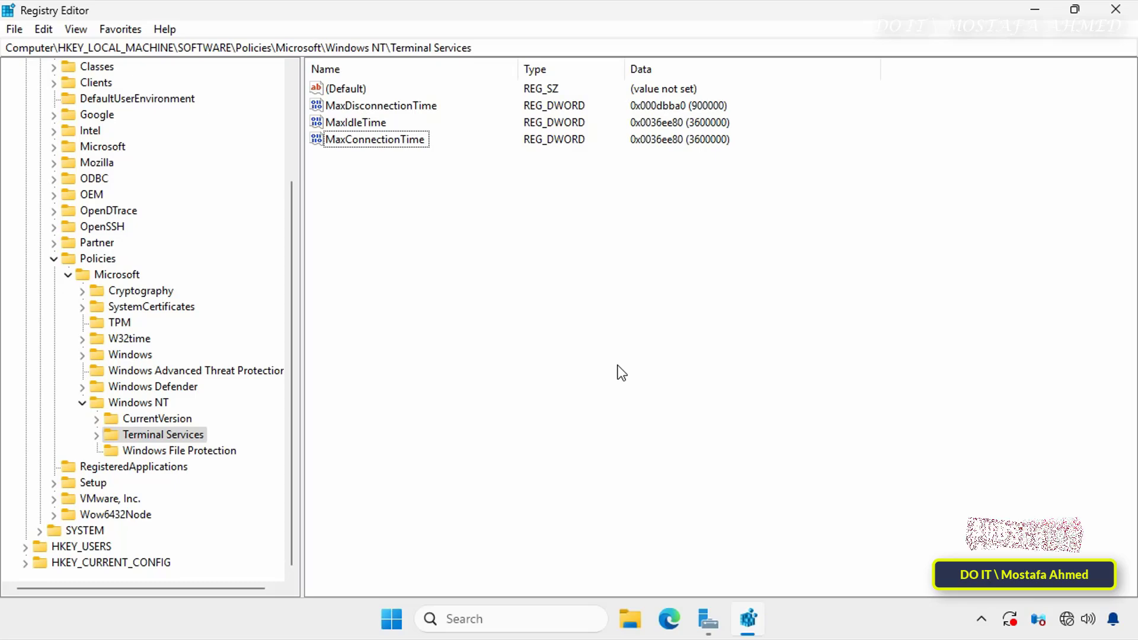
pyautogui.click(1113, 10)
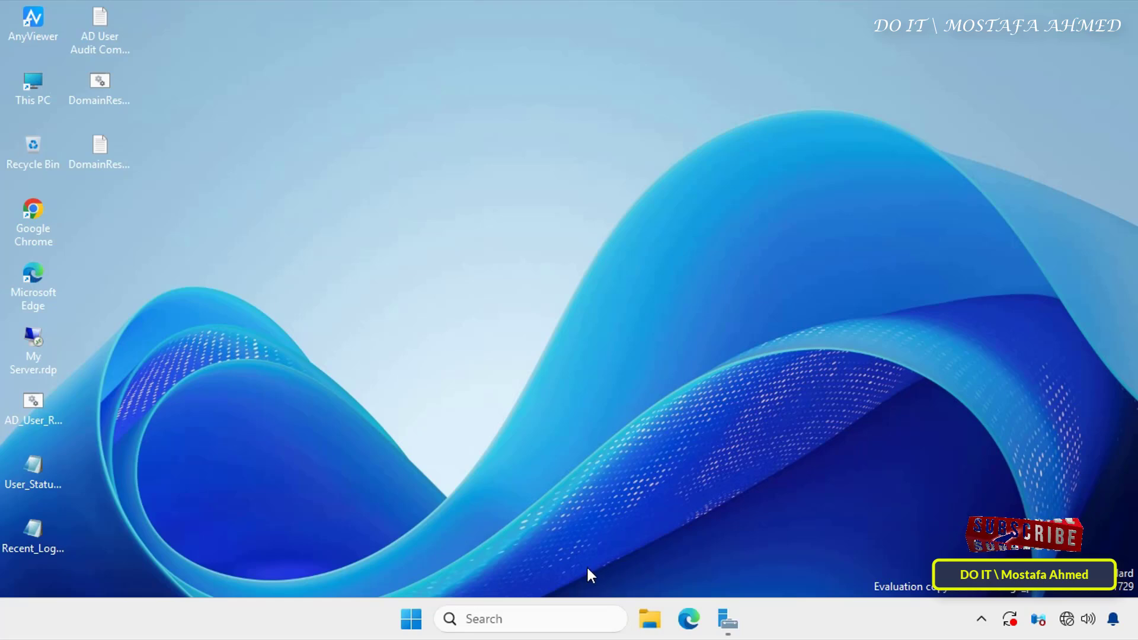
pyautogui.click(413, 618)
pyautogui.click(790, 560)
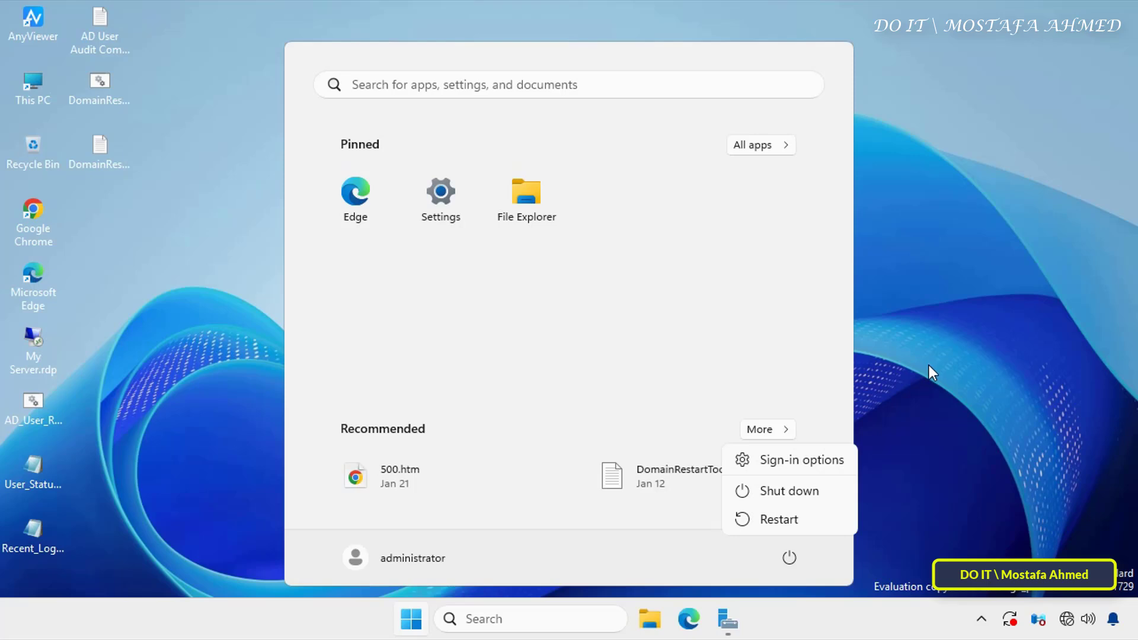
pyautogui.press('Escape')
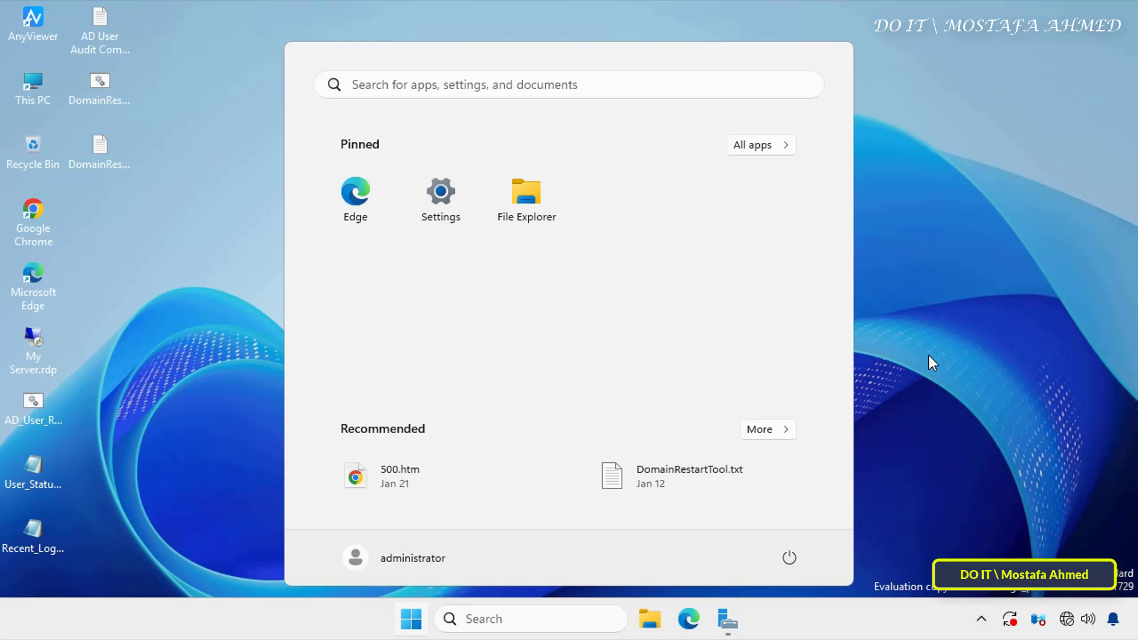